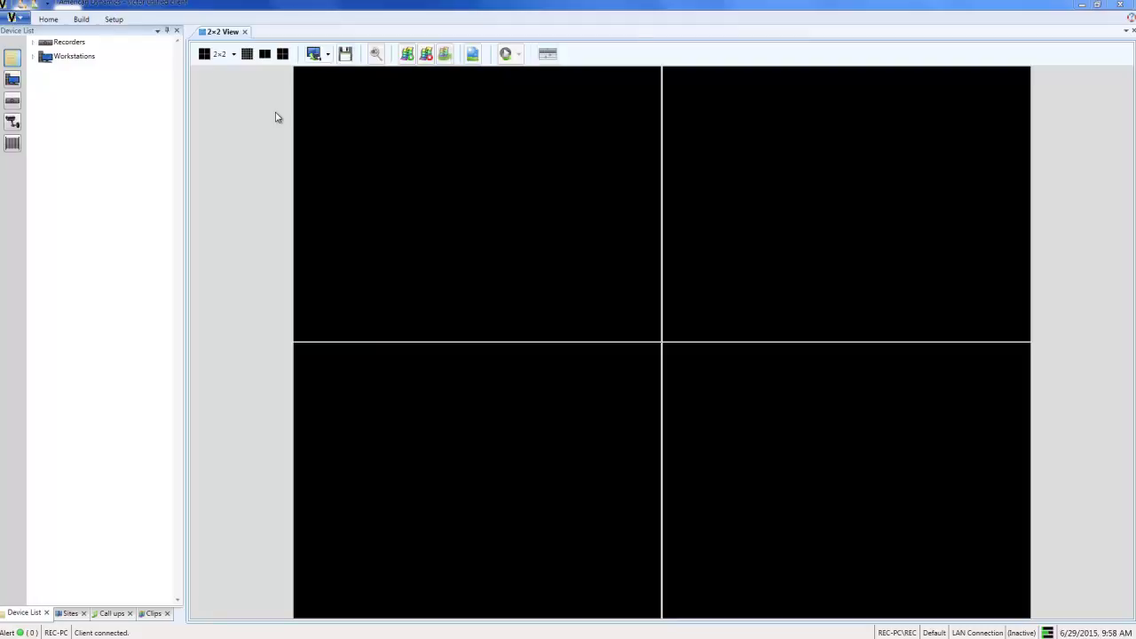
- Create a new event and name it "Purse Removed"
{"action": "left_click", "coordinate": [80, 19]}
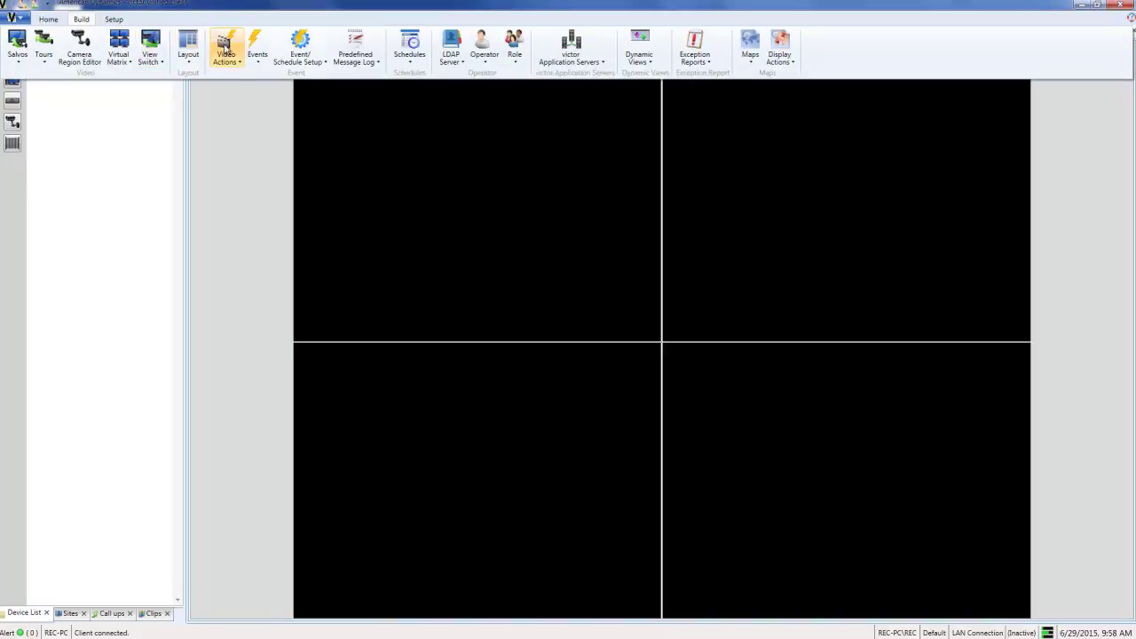
{"action": "left_click", "coordinate": [258, 53]}
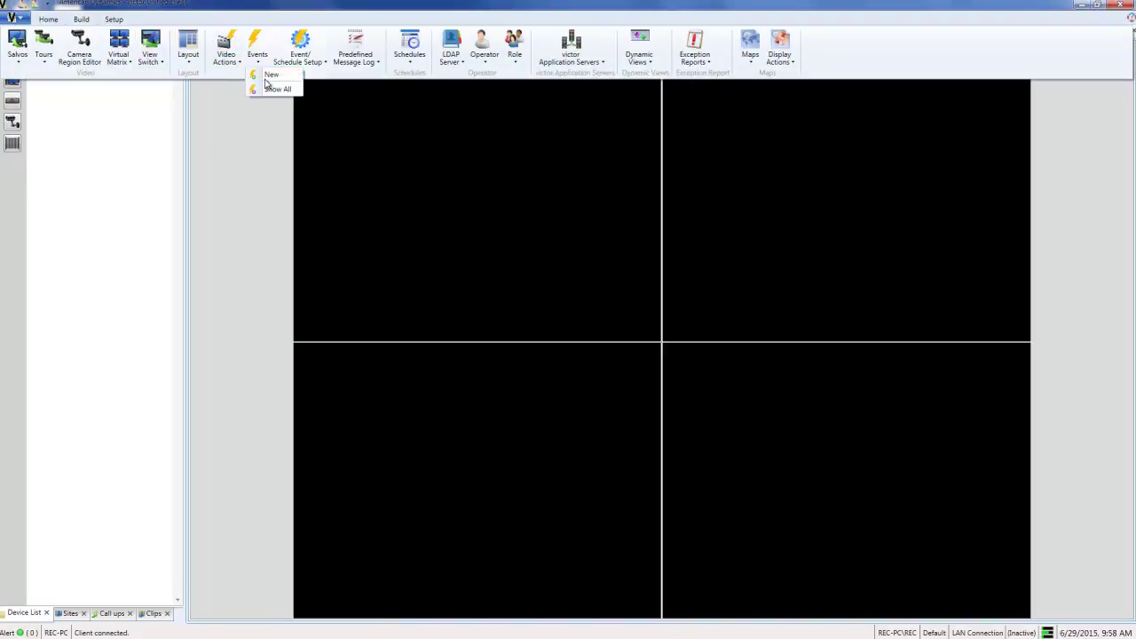
{"action": "left_click", "coordinate": [266, 80]}
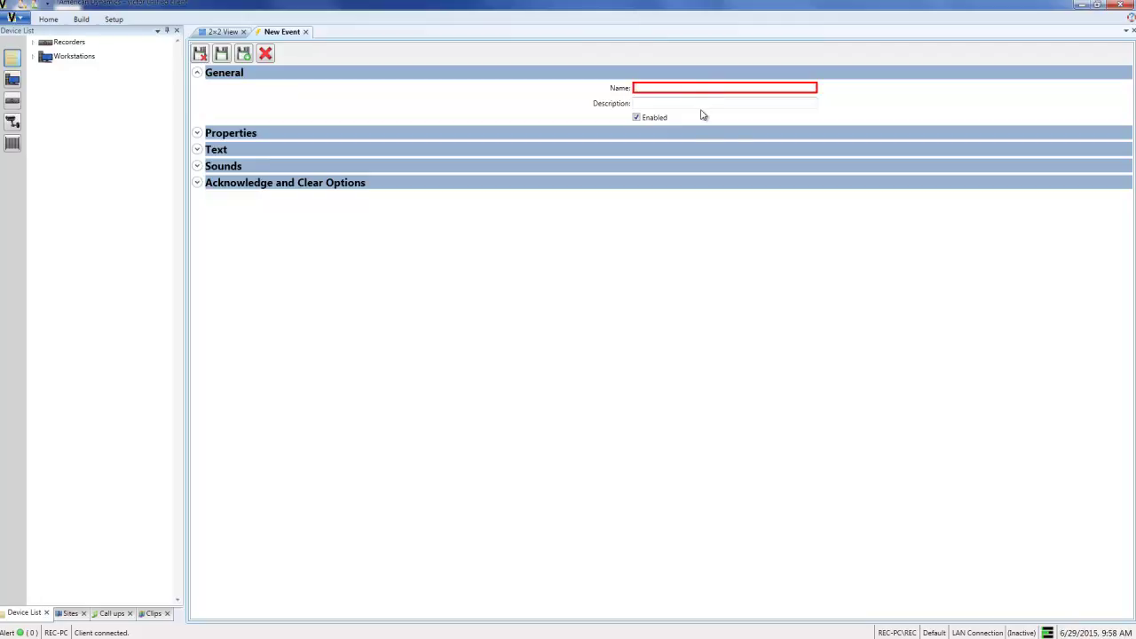
{"action": "type", "text": "Purse R"}
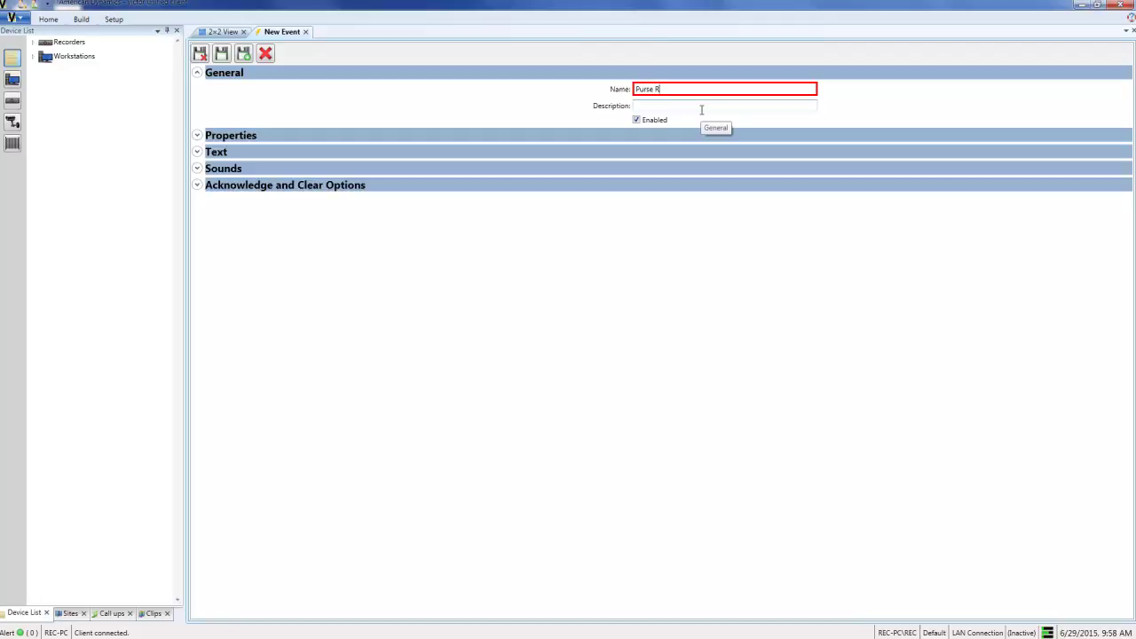
{"action": "type", "text": "emoved"}
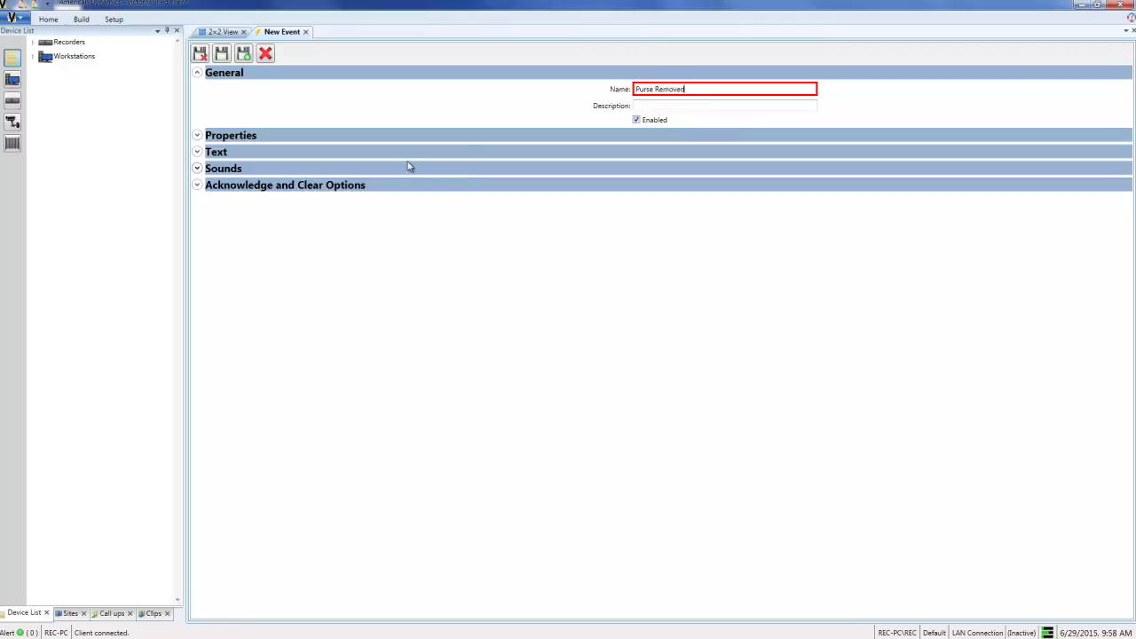
- Set the event's priority to Critical in its properties
{"action": "left_click", "coordinate": [351, 138]}
{"action": "left_click", "coordinate": [653, 158]}
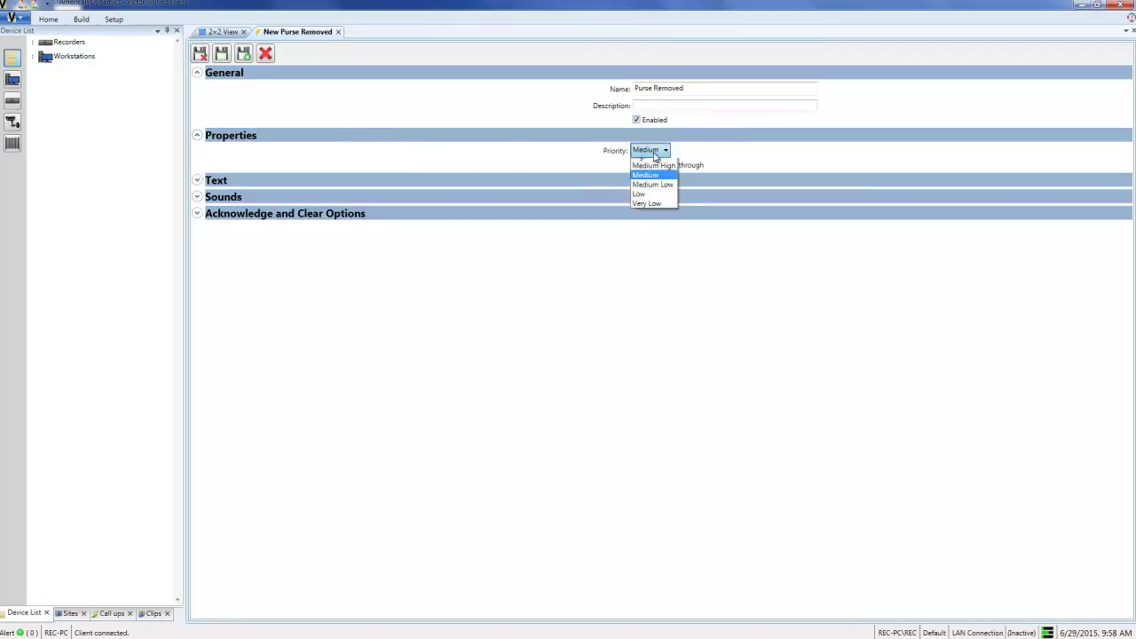
{"action": "left_click", "coordinate": [645, 161]}
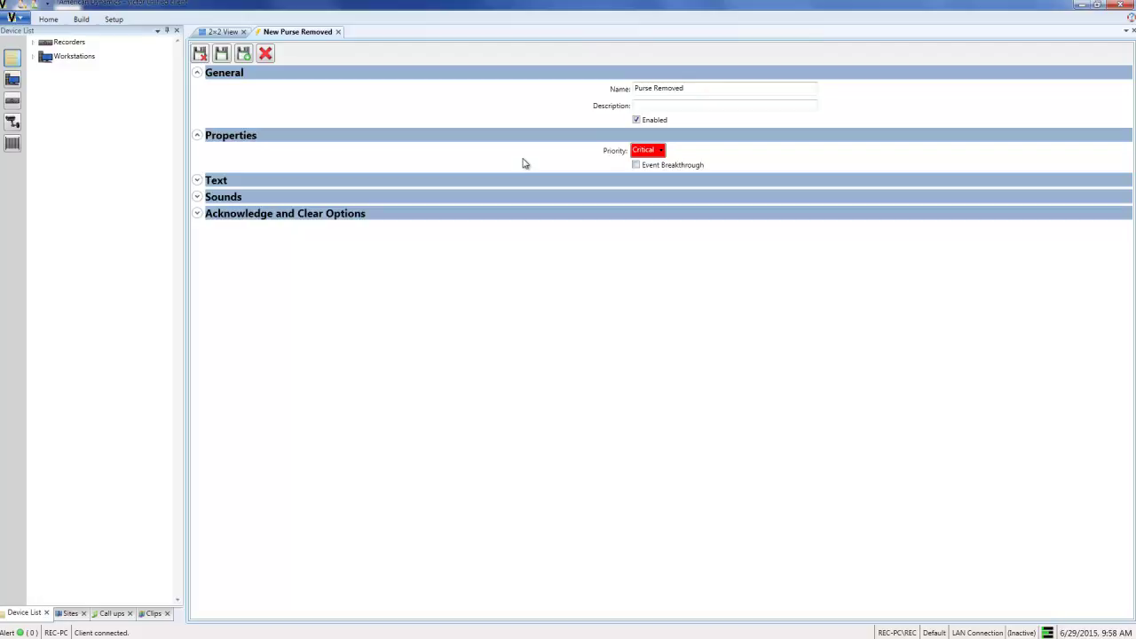
- Set the activate text to "Purse has been removed" and the instructions to "Purse has been removed from section of store. Verify customer."
{"action": "left_click", "coordinate": [197, 180]}
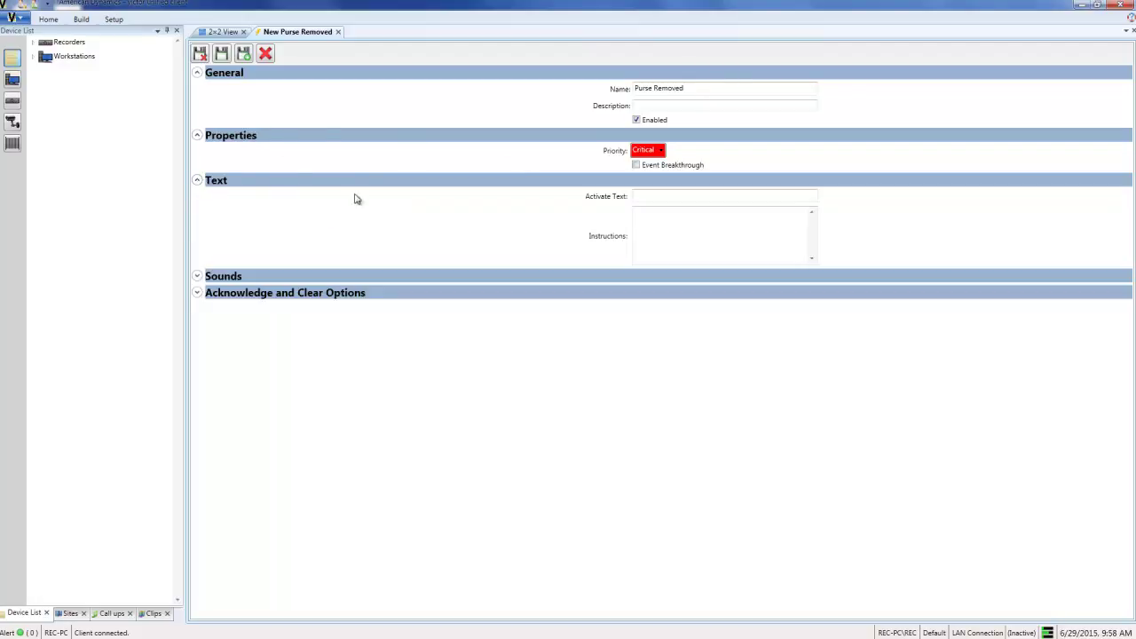
{"action": "left_click", "coordinate": [669, 196]}
{"action": "type", "text": "Purse has b"}
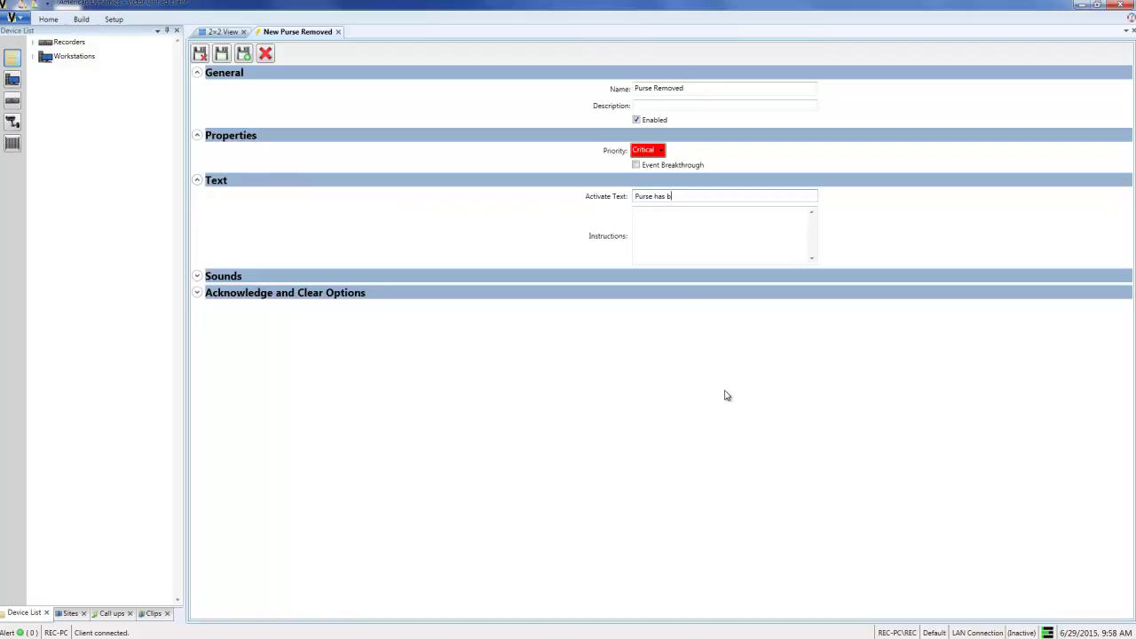
{"action": "type", "text": "een removed"}
{"action": "left_click", "coordinate": [668, 233]}
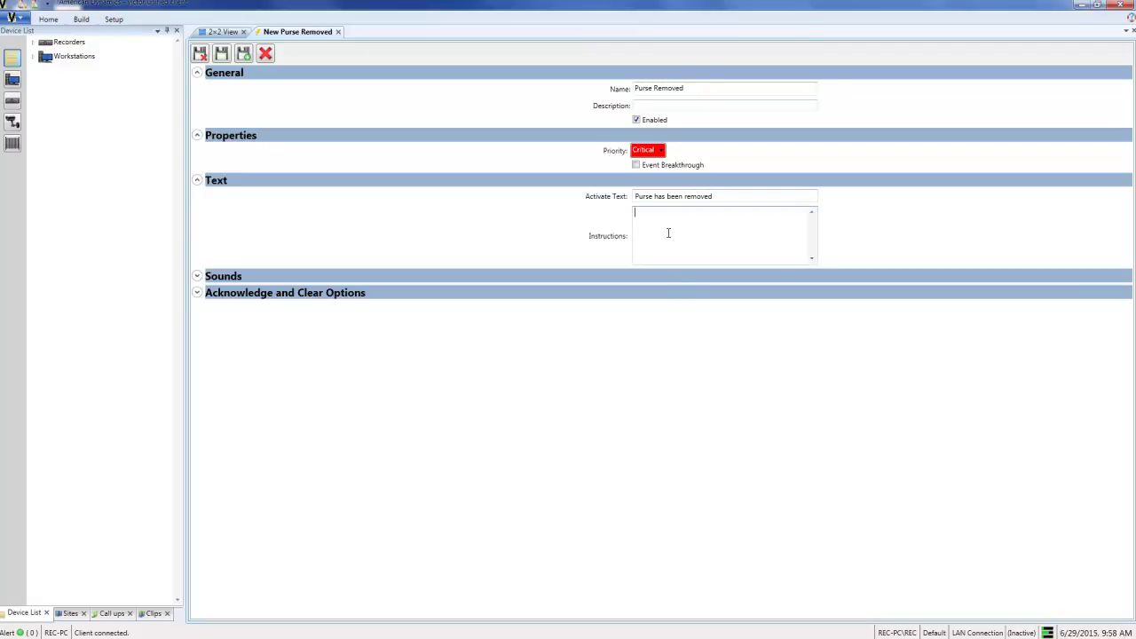
{"action": "type", "text": "Purse has been removed from section of store. Verify customer."}
- Require a log message to be entered when the event is acknowledged, and save and close the event
{"action": "left_click", "coordinate": [197, 276]}
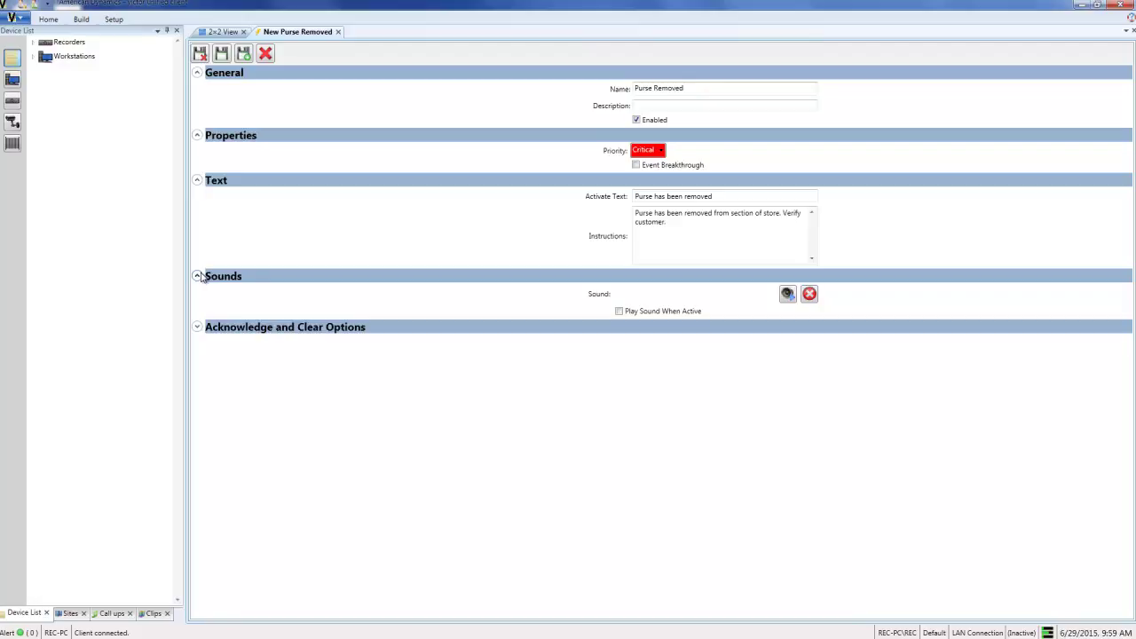
{"action": "left_click", "coordinate": [198, 327]}
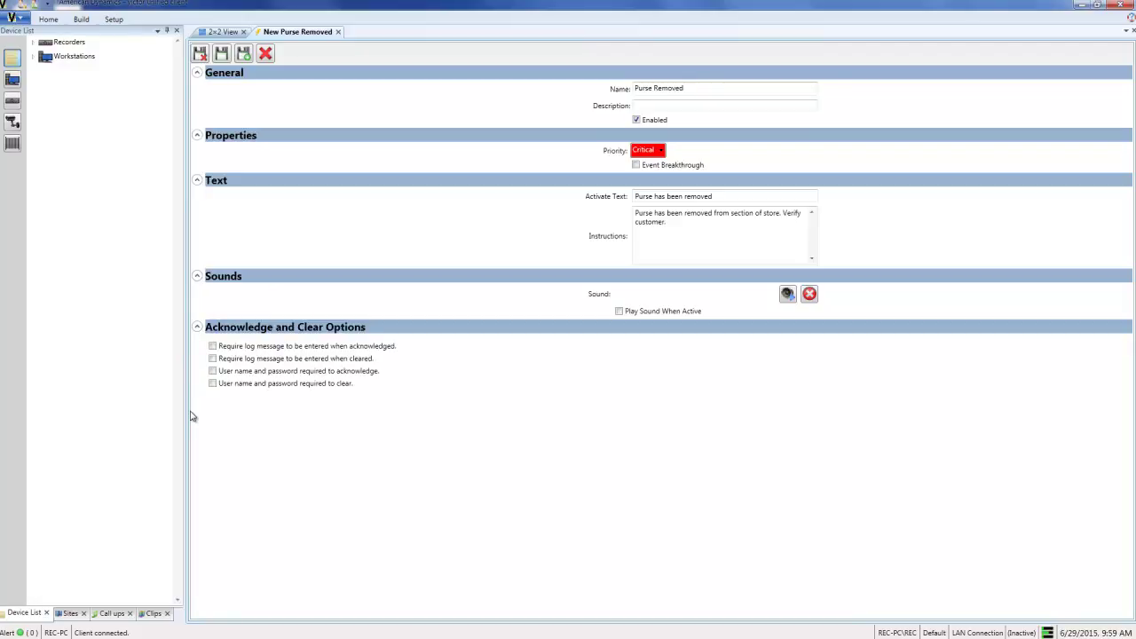
{"action": "left_click", "coordinate": [213, 347]}
{"action": "left_click", "coordinate": [202, 55]}
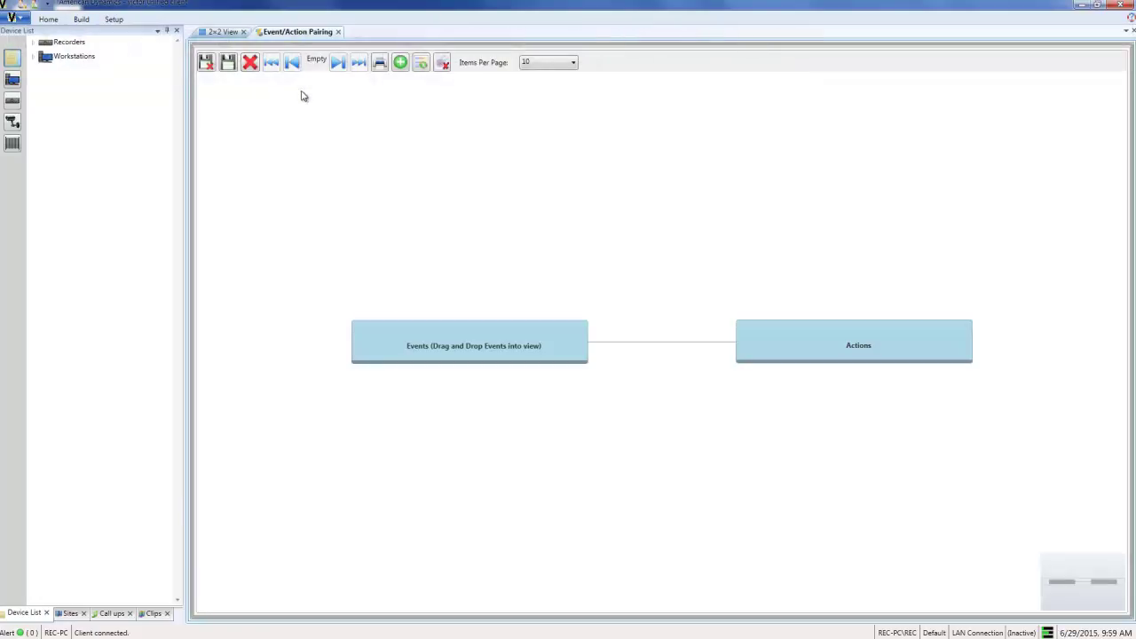
- Add the Purse Removed event to the event/action pairing, filtering the Events type by "purse"
{"action": "left_click", "coordinate": [411, 351]}
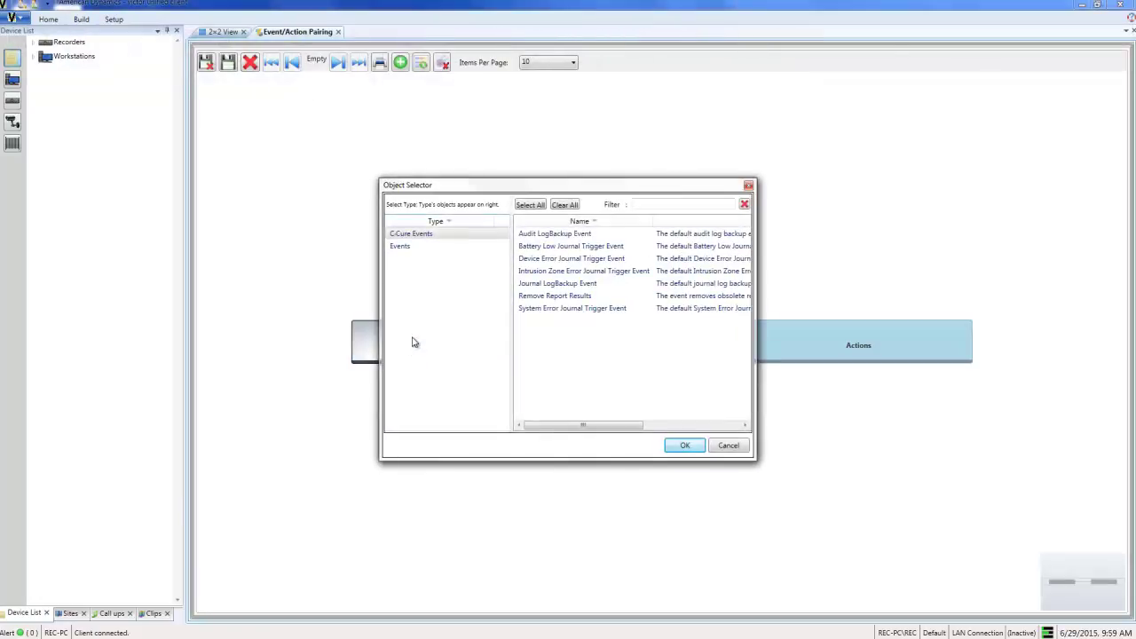
{"action": "left_click", "coordinate": [404, 246]}
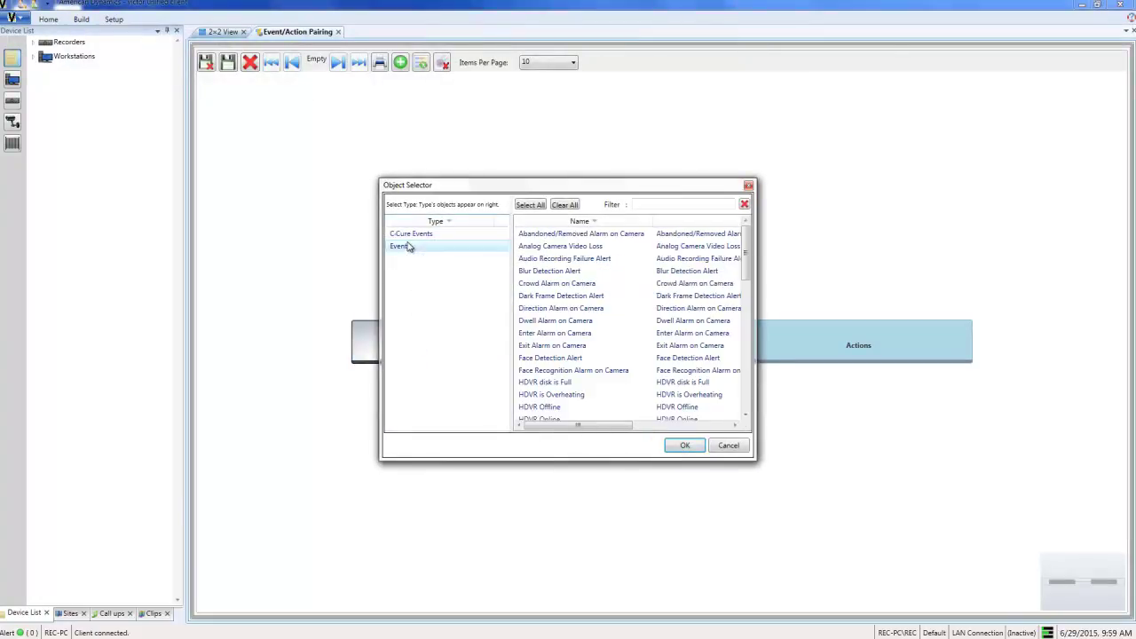
{"action": "left_click", "coordinate": [719, 203]}
{"action": "type", "text": "purse"}
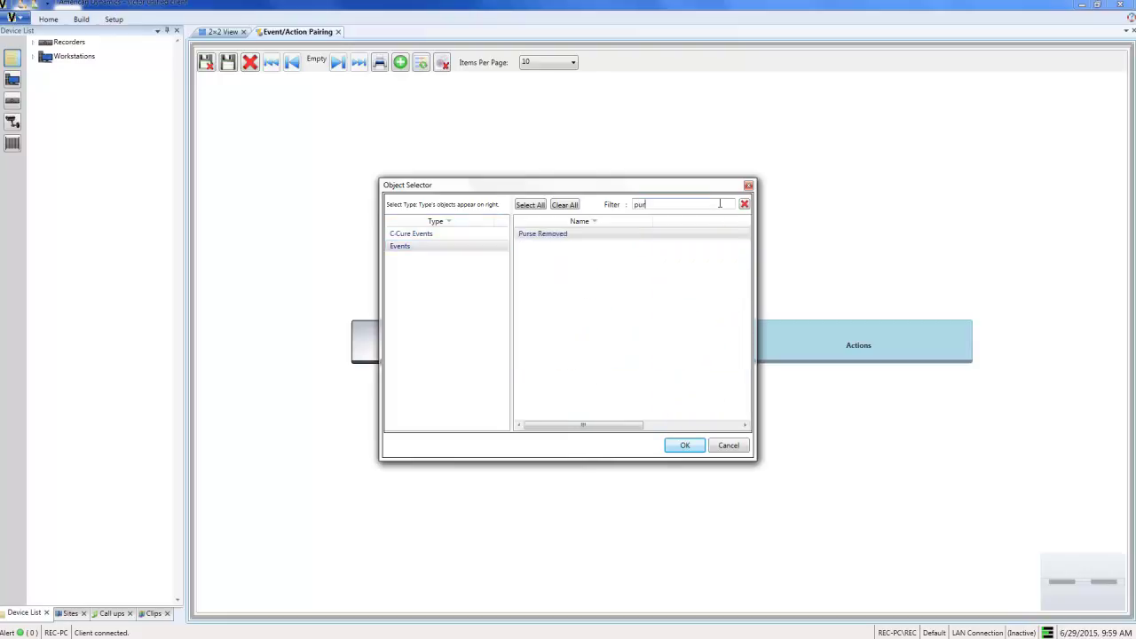
{"action": "double_click", "coordinate": [653, 240]}
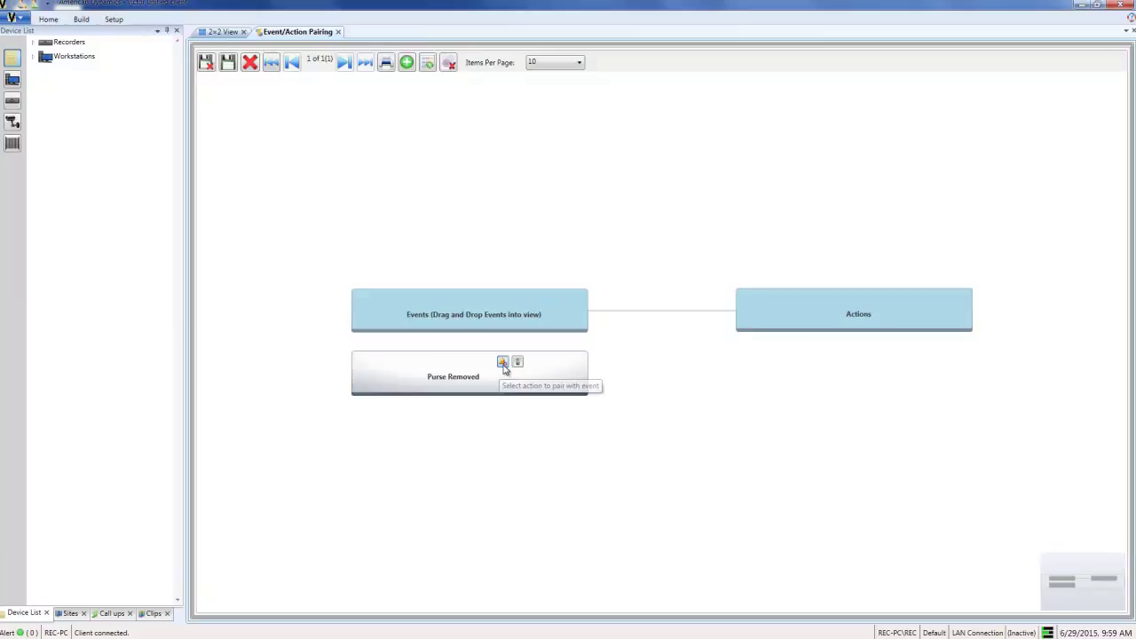
- Pair the Purse Removed event with the Purse Removed Salvo Action from the Display Salvo Actions
{"action": "left_click", "coordinate": [503, 363]}
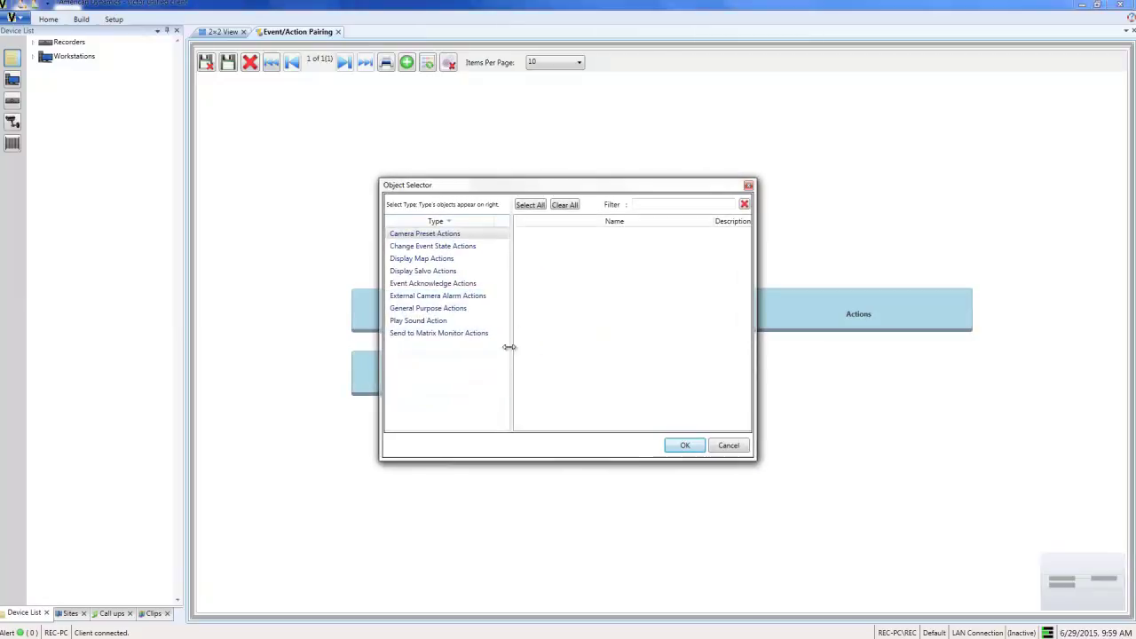
{"action": "left_click", "coordinate": [490, 270]}
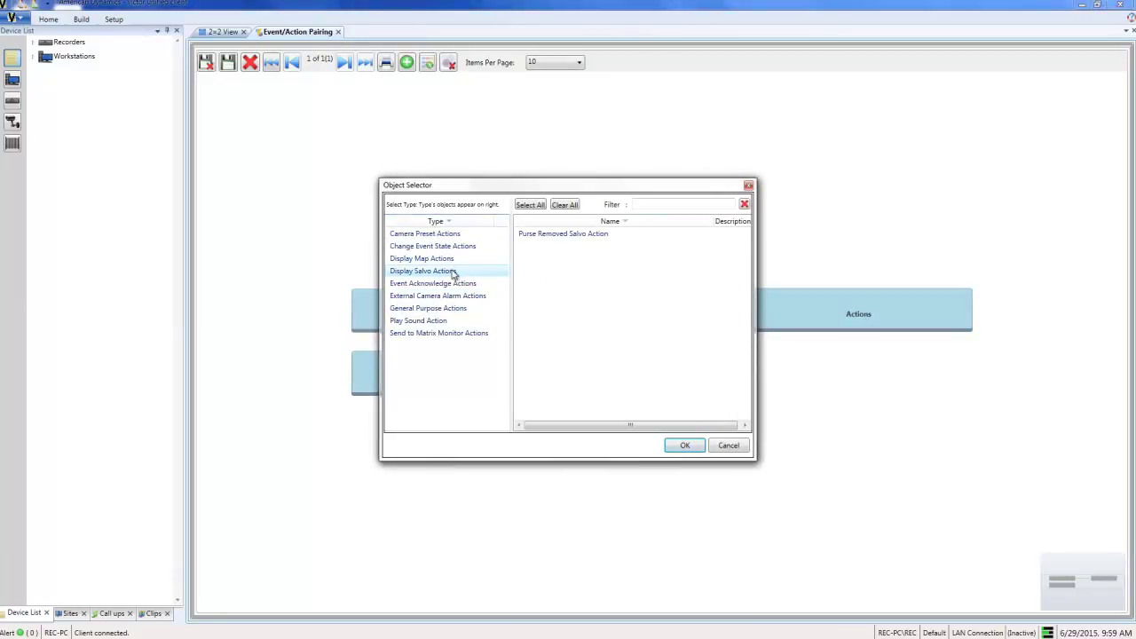
{"action": "left_click", "coordinate": [570, 236]}
{"action": "left_click", "coordinate": [686, 444]}
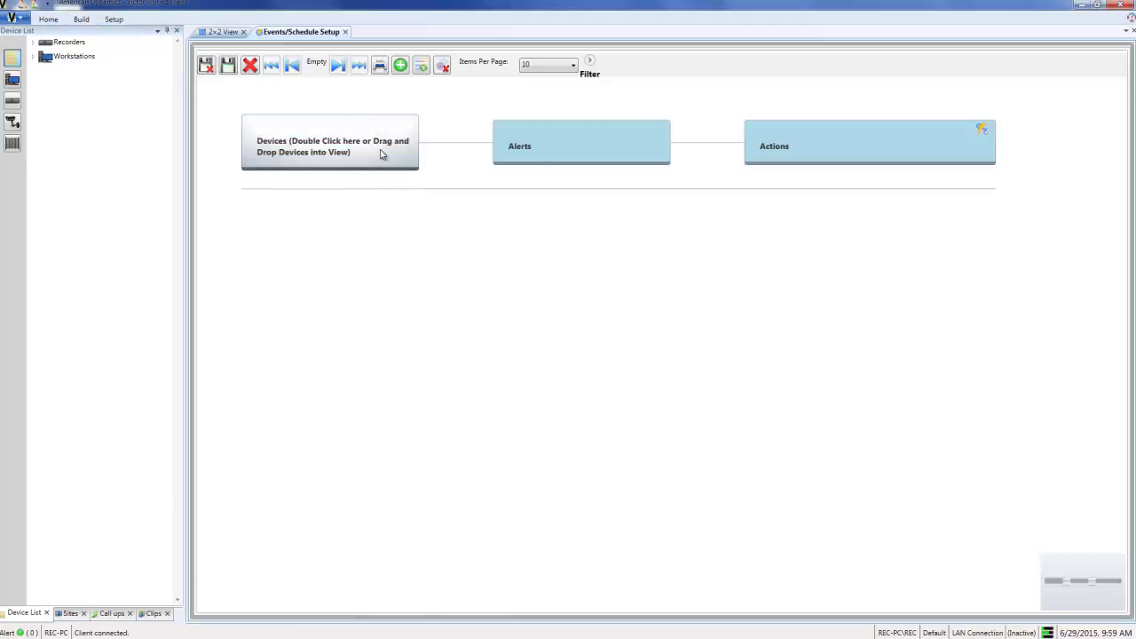
- Add the VideoEdge IP camera "Showroom: Apparel" to the event/schedule setup and give it an Abandoned/Removed alert
{"action": "double_click", "coordinate": [380, 155]}
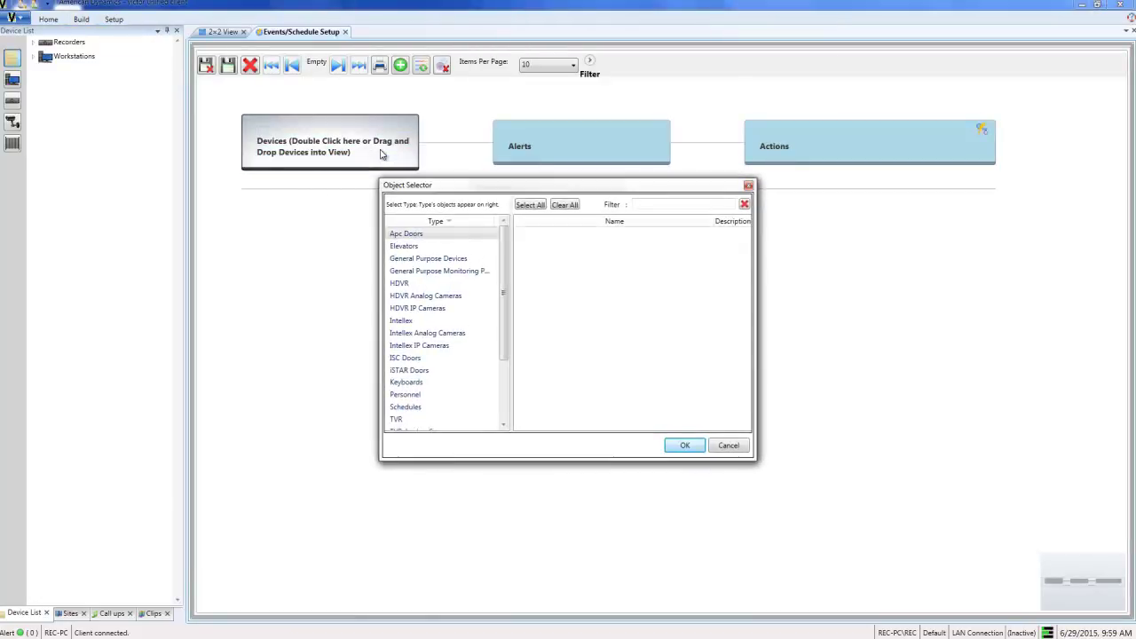
{"action": "left_click_drag", "start_coordinate": [504, 252], "coordinate": [504, 311]}
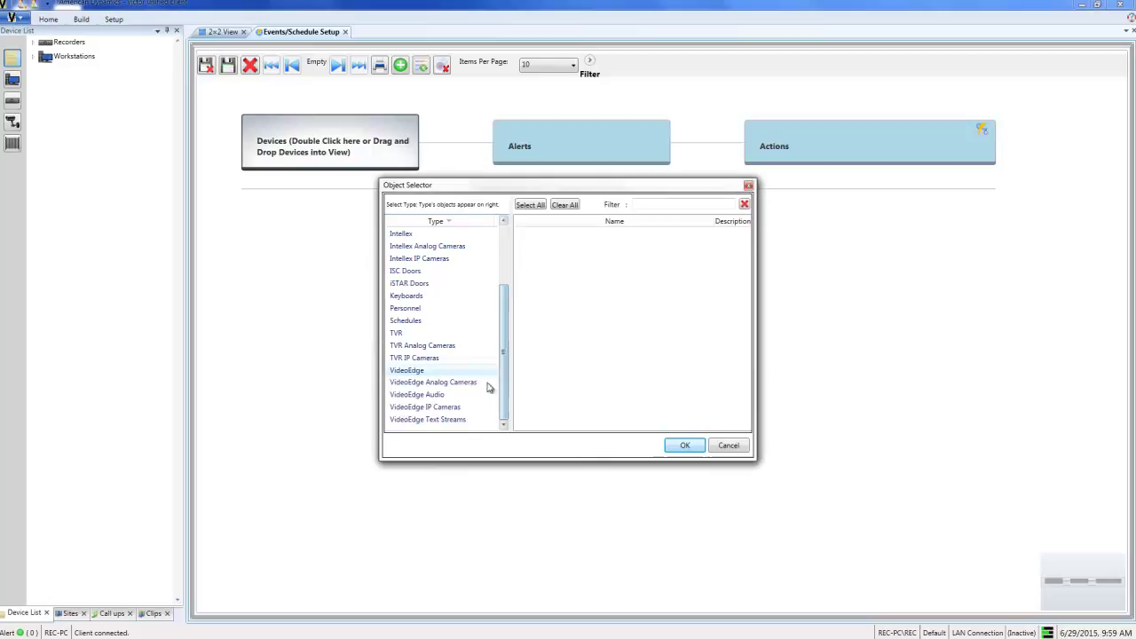
{"action": "left_click", "coordinate": [461, 408]}
{"action": "left_click", "coordinate": [596, 233]}
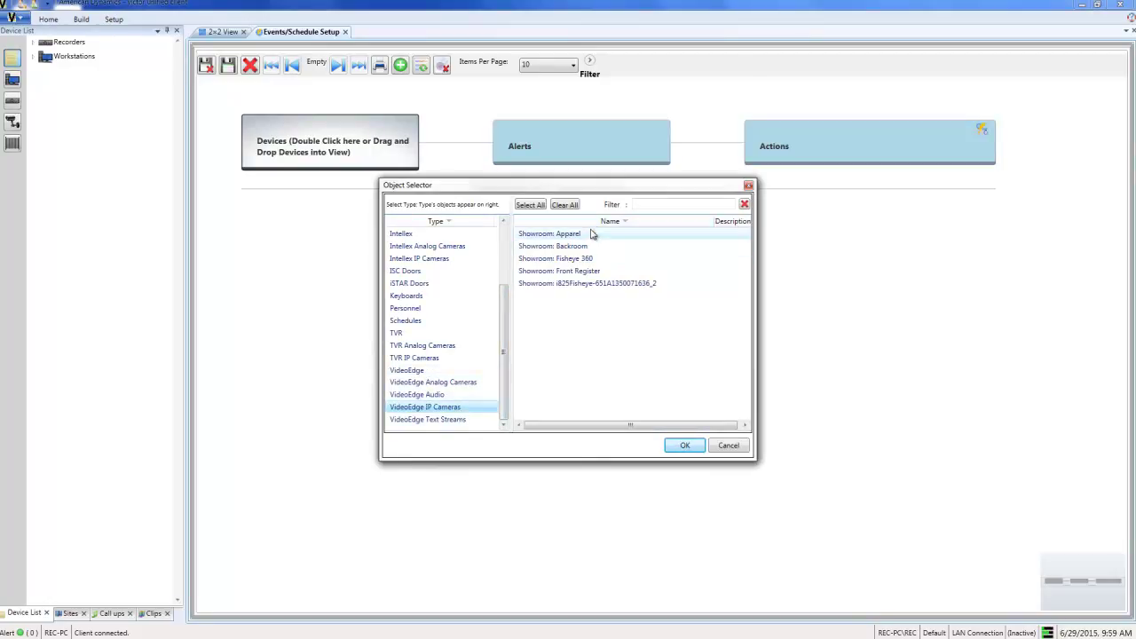
{"action": "left_click", "coordinate": [683, 446]}
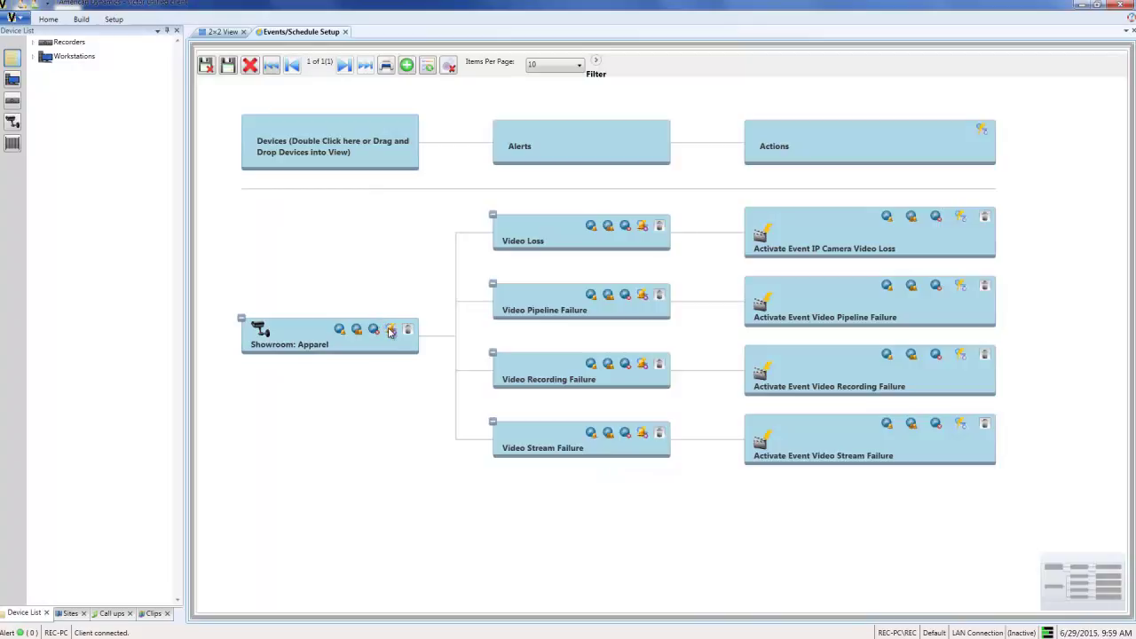
{"action": "left_click", "coordinate": [390, 330]}
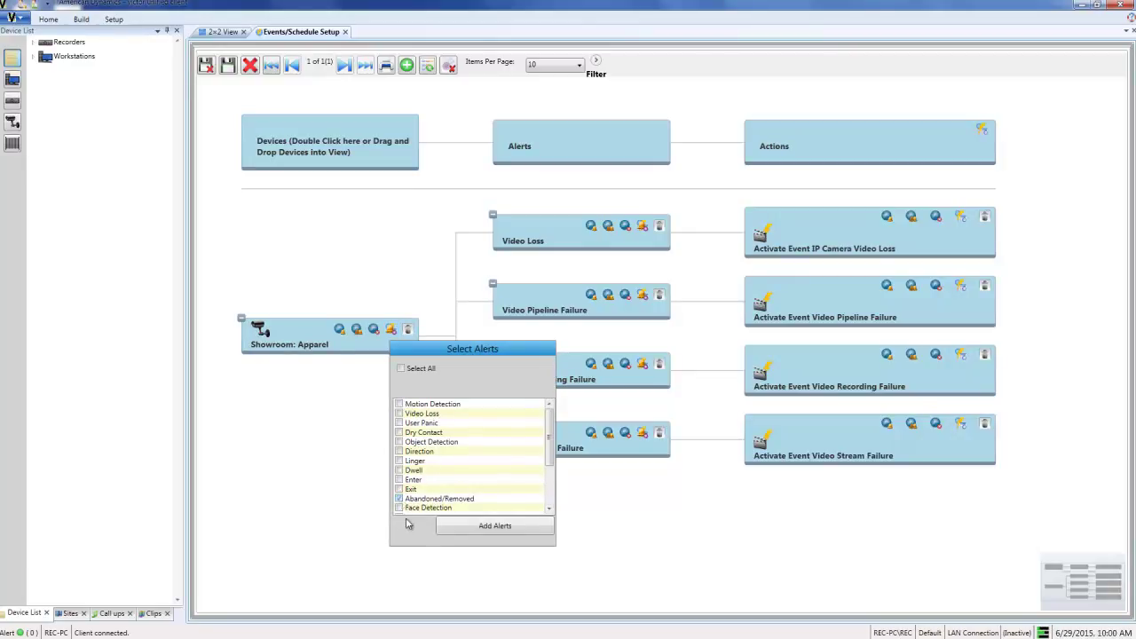
{"action": "left_click", "coordinate": [473, 530]}
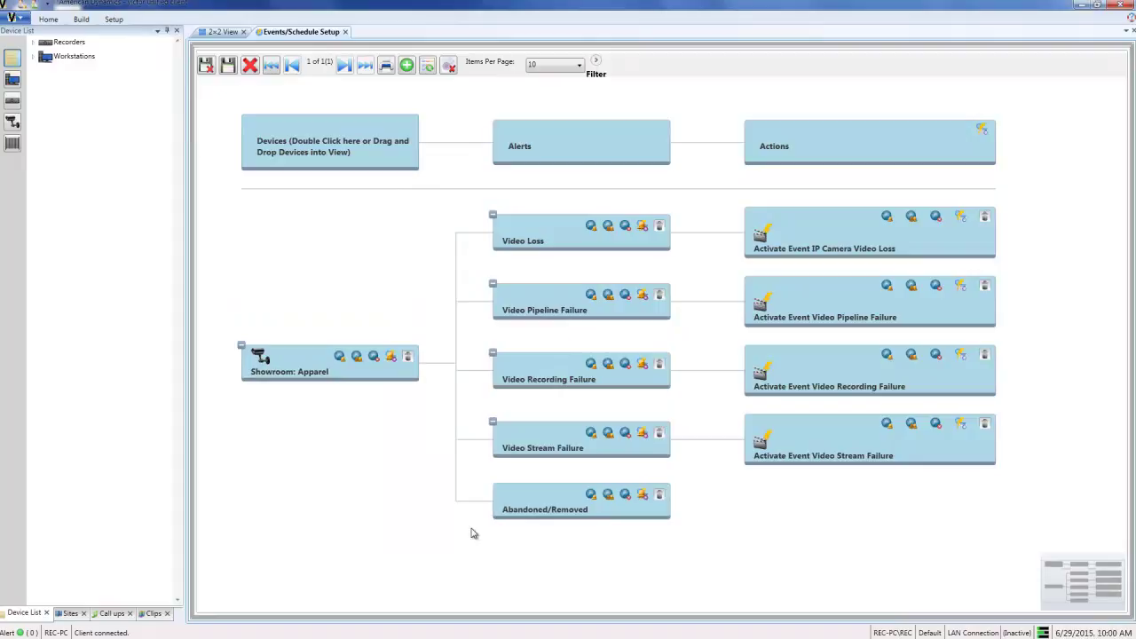
- Assign the change event state action "Activate Event Purse Removed" to the Abandoned/Removed alert, and save and close the setup
{"action": "left_click", "coordinate": [641, 495]}
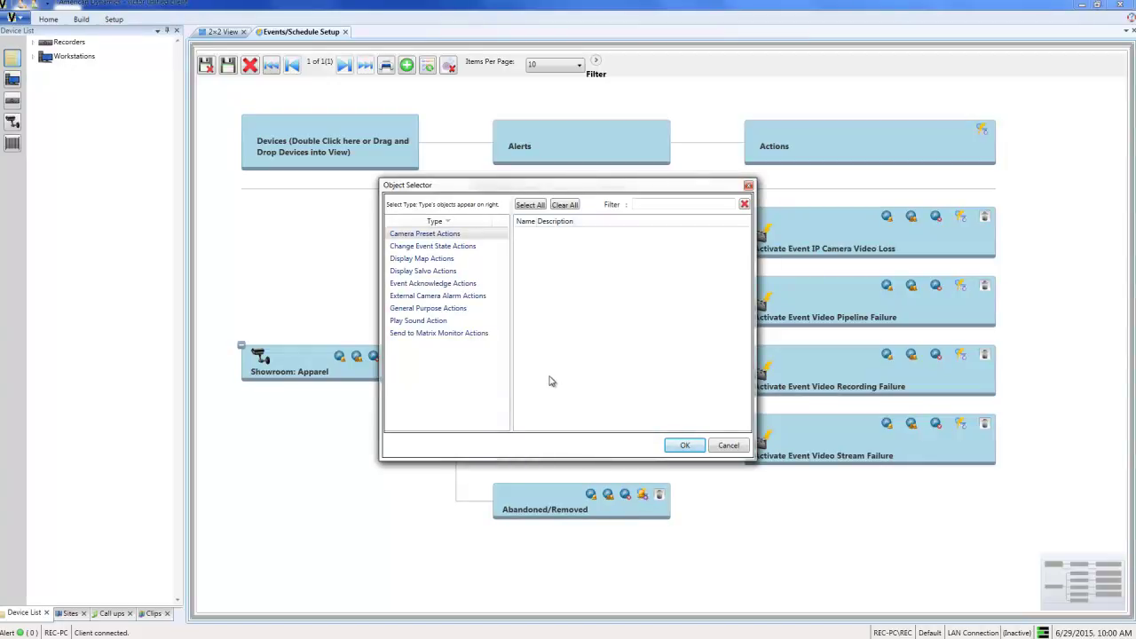
{"action": "left_click", "coordinate": [485, 251]}
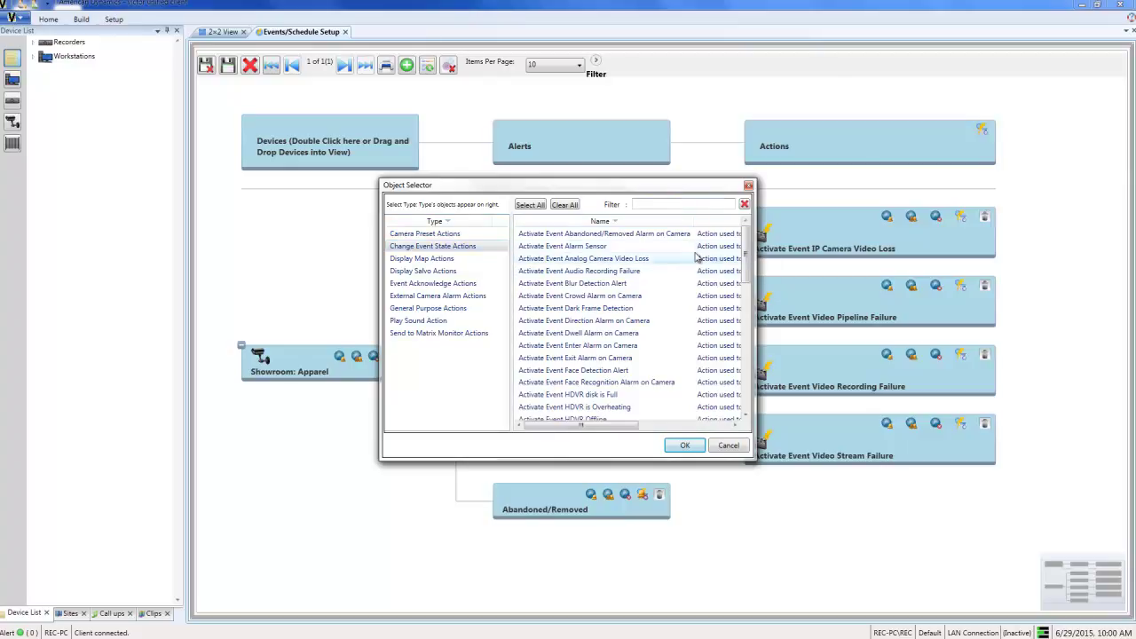
{"action": "type", "text": "purse"}
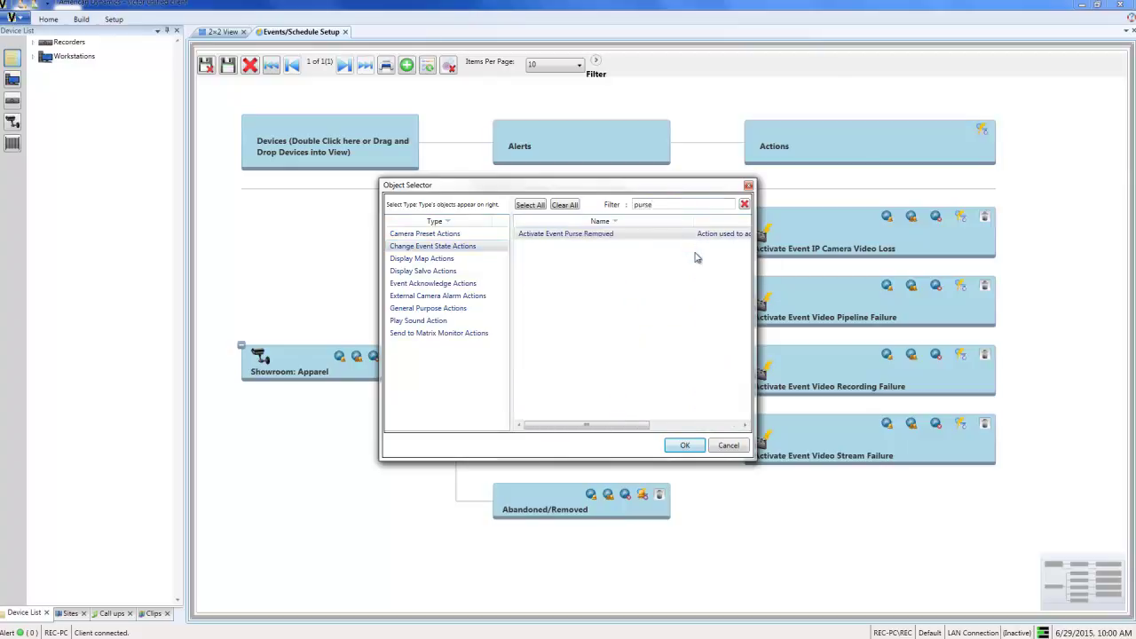
{"action": "double_click", "coordinate": [629, 234]}
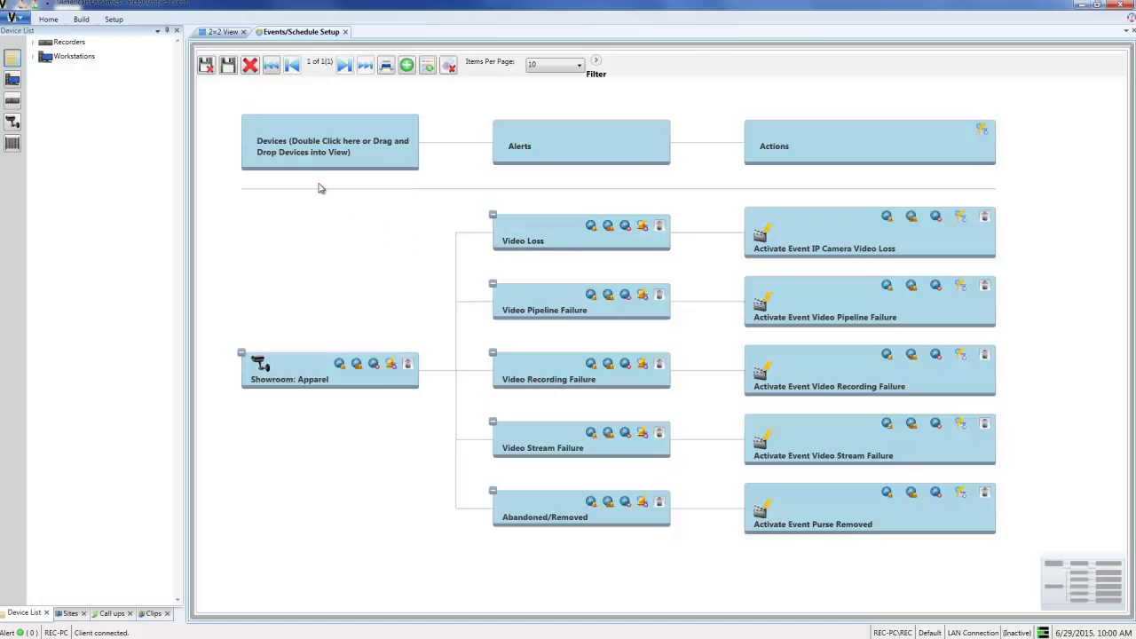
{"action": "left_click", "coordinate": [206, 65]}
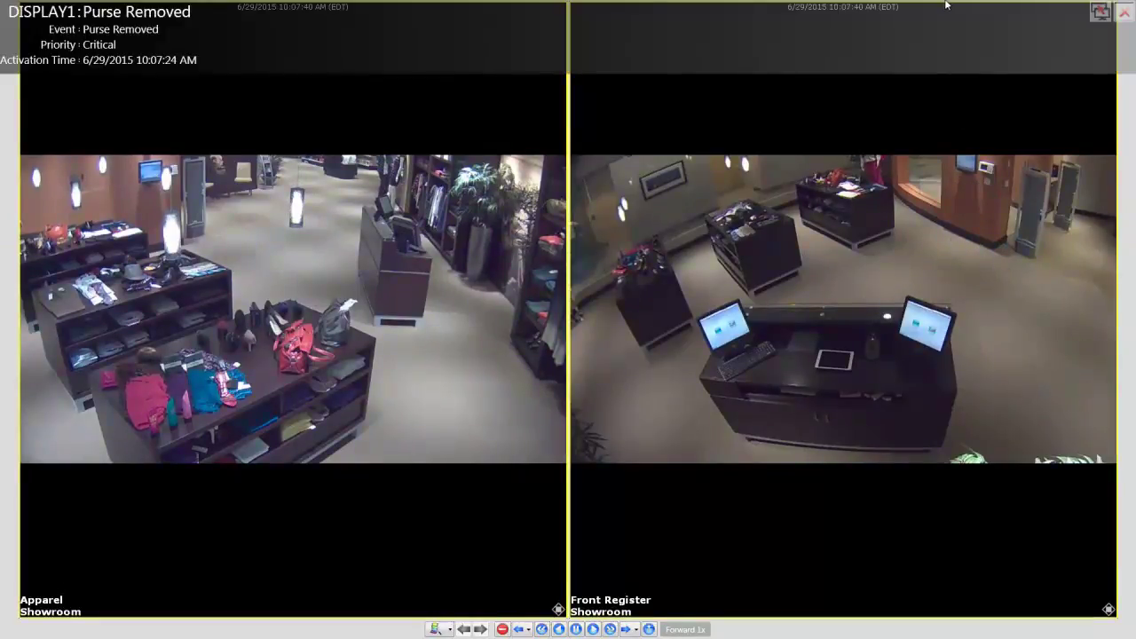
- Close the Purse Removed alarm display and expand the Critical active events in the Event Viewer
{"action": "left_click", "coordinate": [1126, 11]}
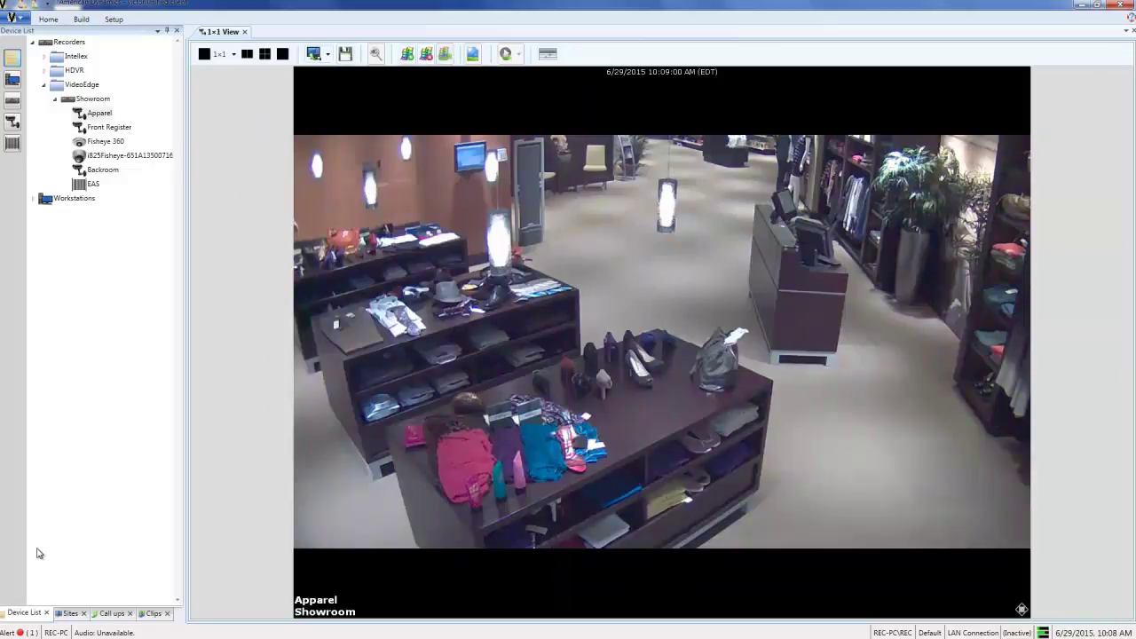
{"action": "left_click", "coordinate": [32, 631]}
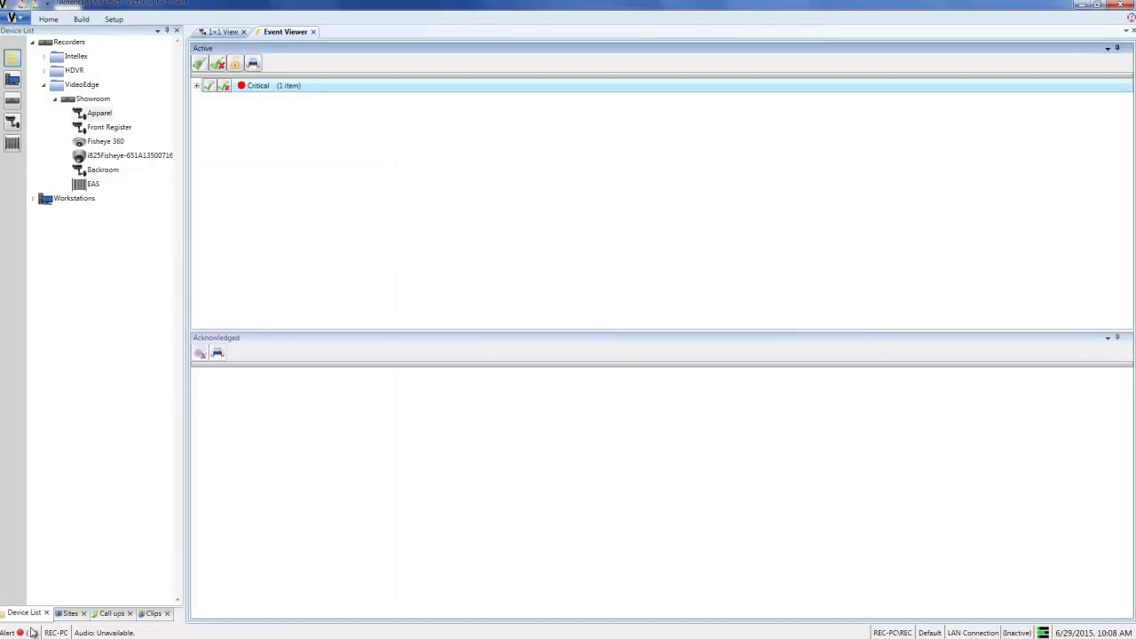
{"action": "left_click", "coordinate": [197, 87]}
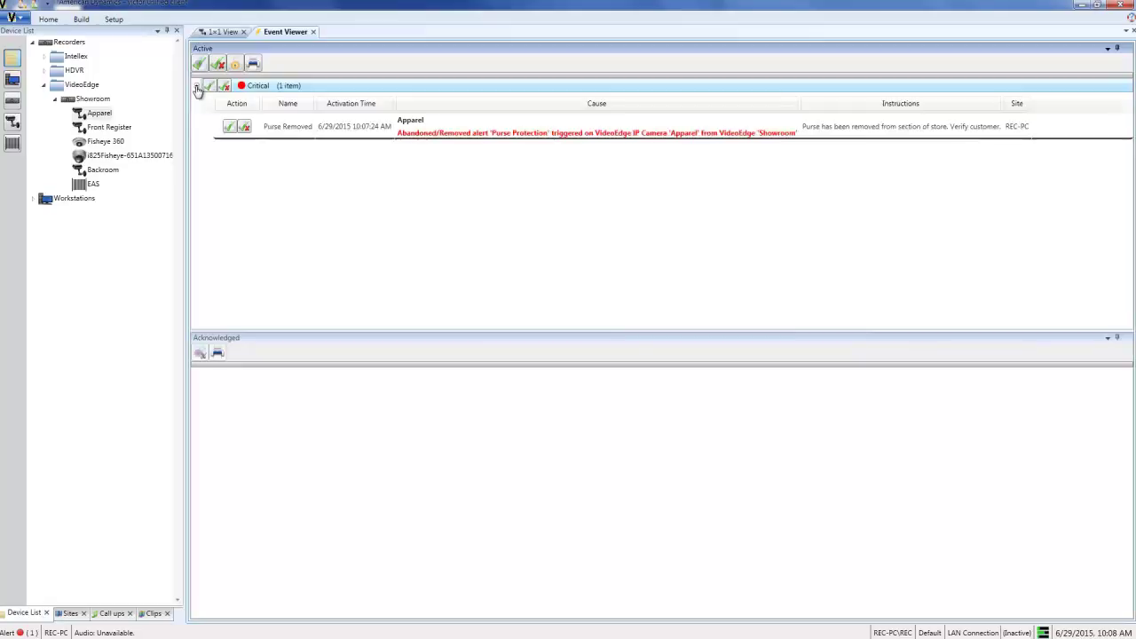
- Acknowledge the active Purse Removed event with the log message "Mall security notified"
{"action": "left_click", "coordinate": [229, 128]}
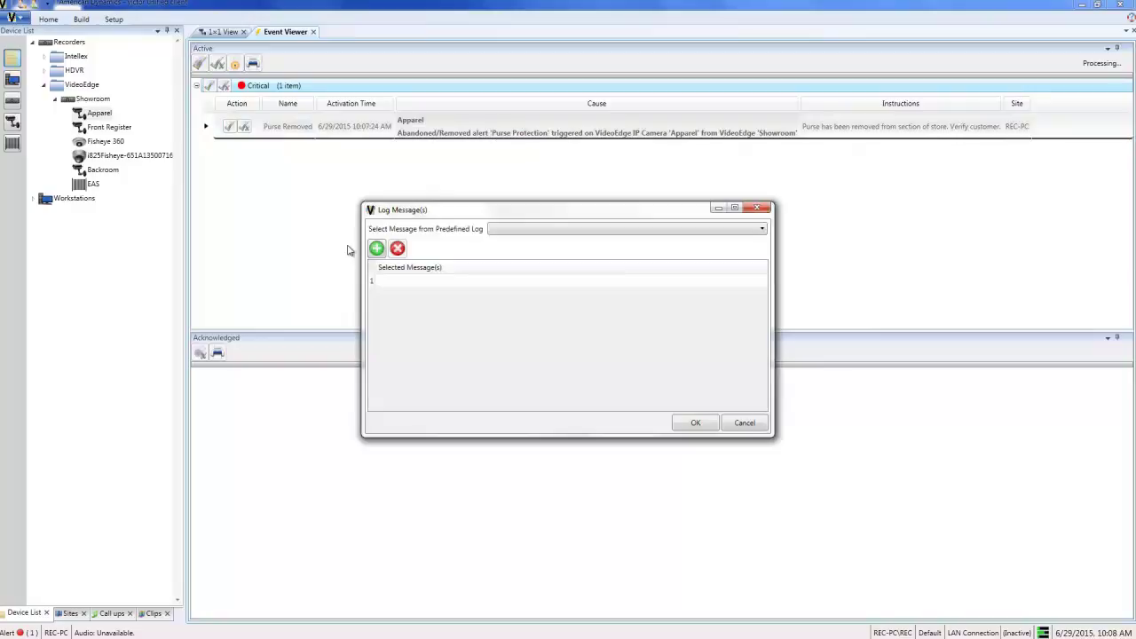
{"action": "left_click", "coordinate": [392, 280]}
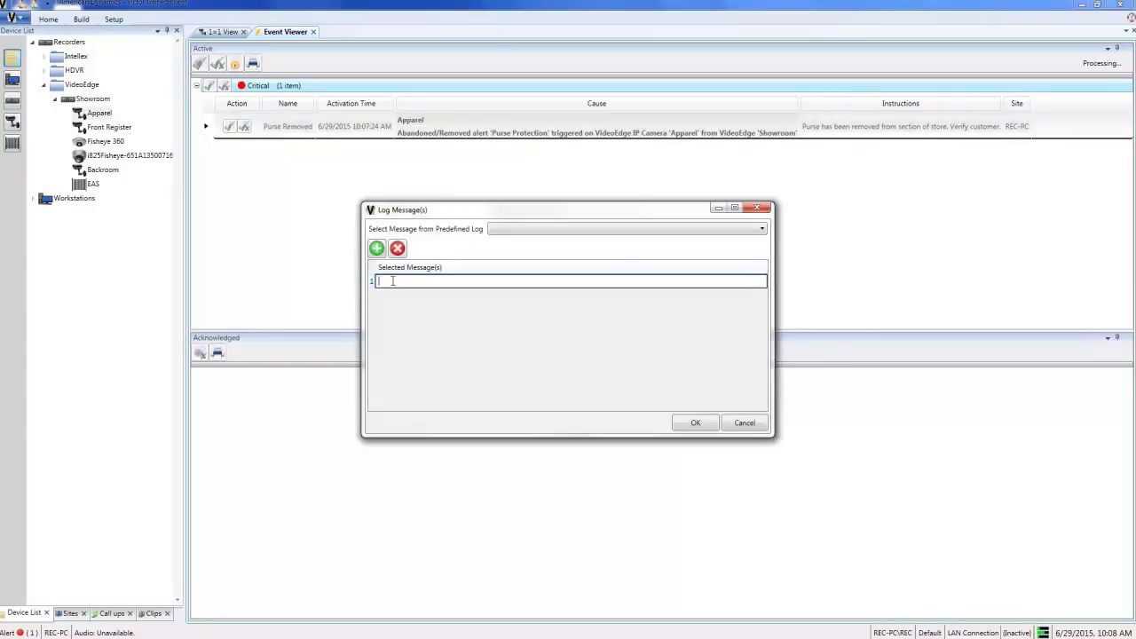
{"action": "type", "text": "Mall security notified"}
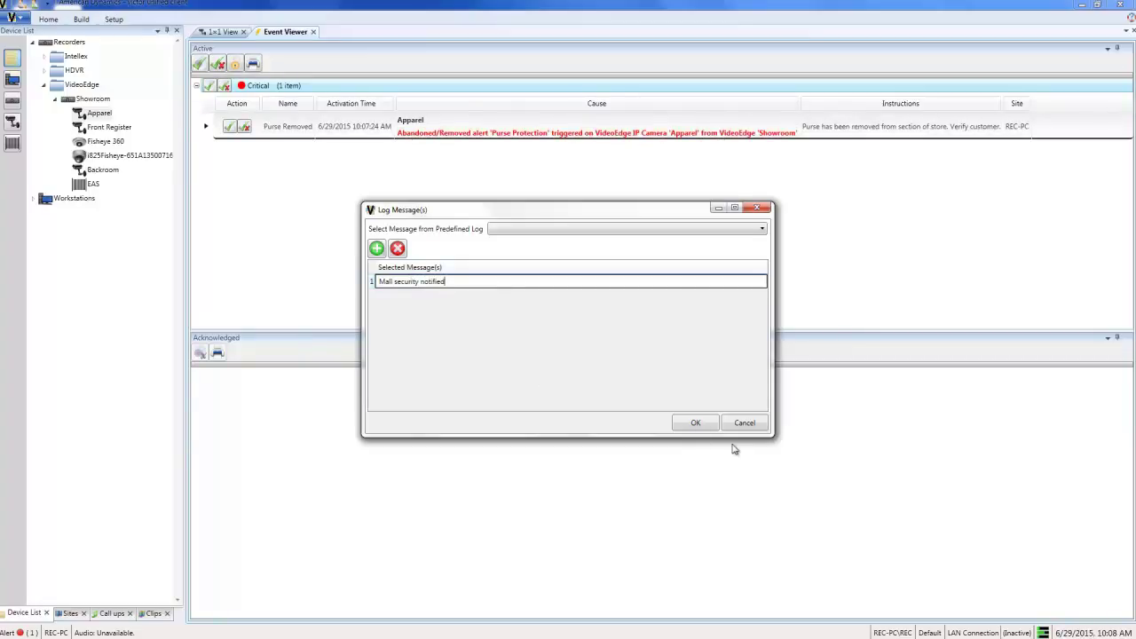
{"action": "left_click", "coordinate": [708, 428]}
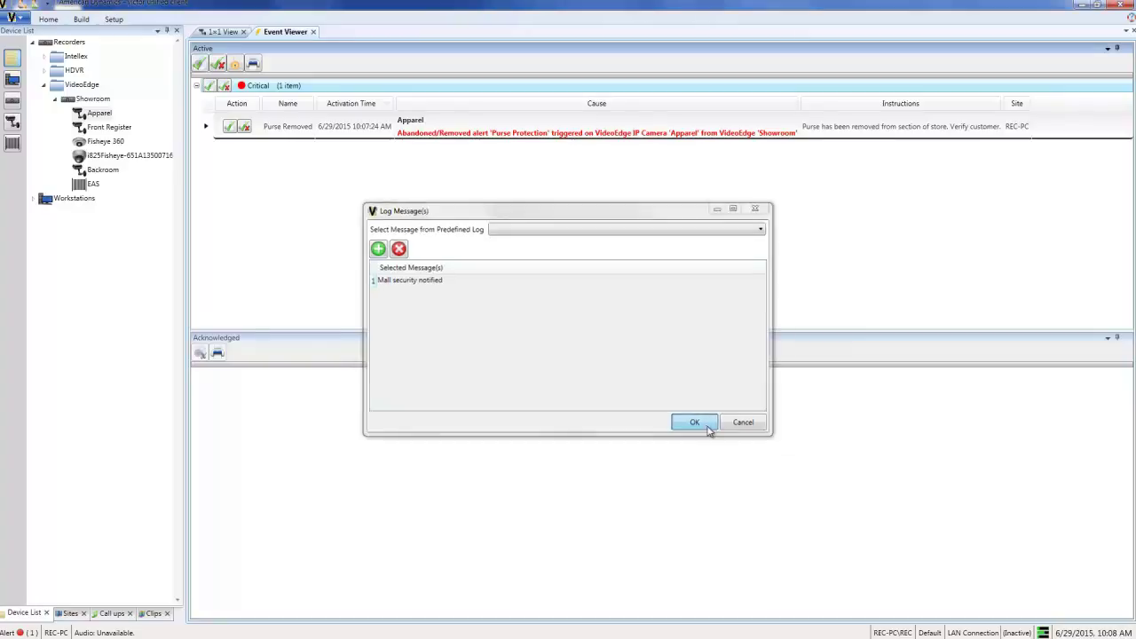